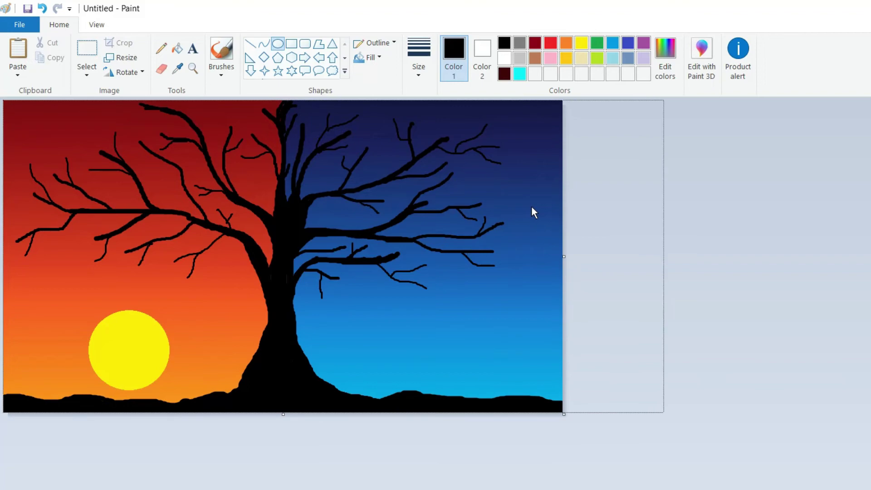
- Widen the canvas to the right of the painting to get a blank white strip, and choose the Oval shape
left_click_drag(549, 206, 559, 211)
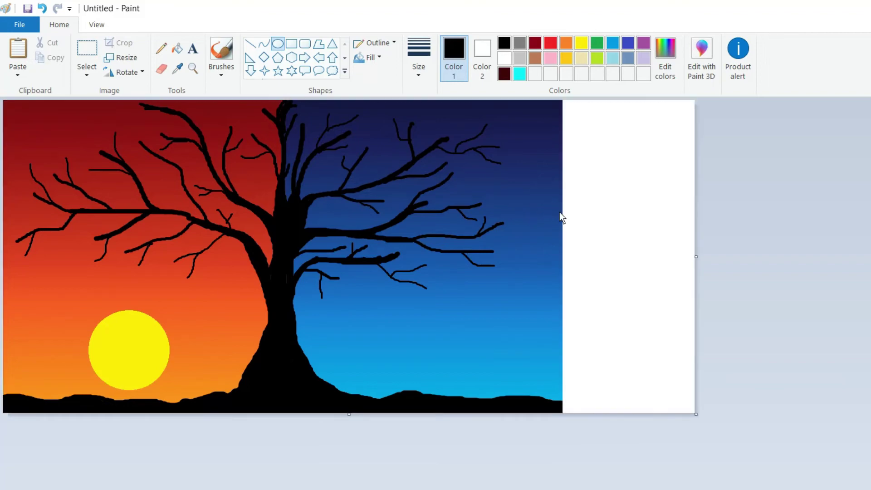
left_click(222, 51)
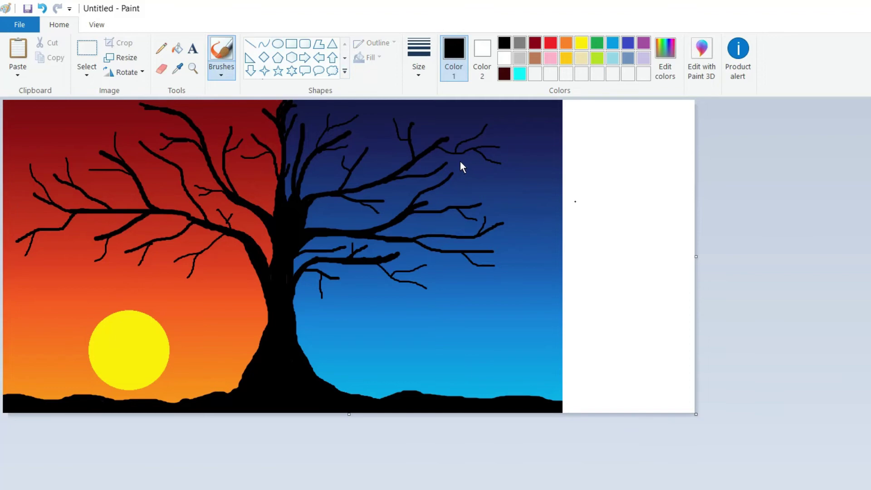
left_click(278, 43)
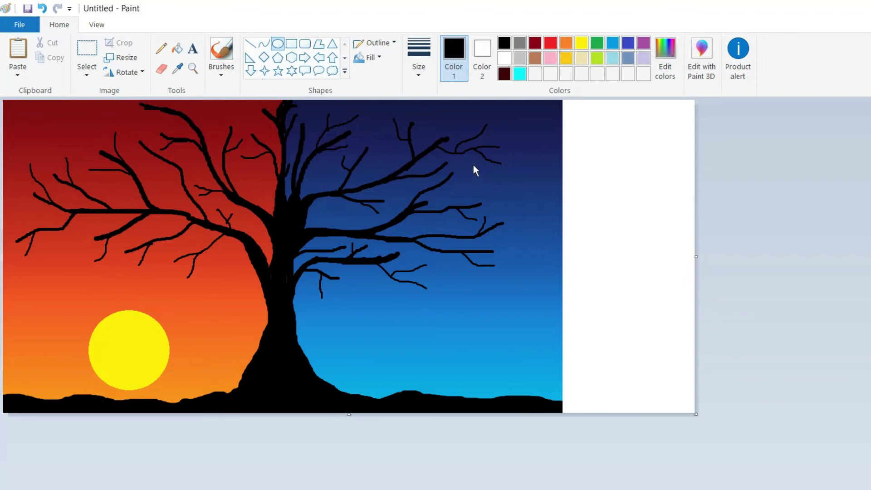
- Set both the outline and fill colours to black and draw a large solid circle on the blank white strip
left_click(481, 56)
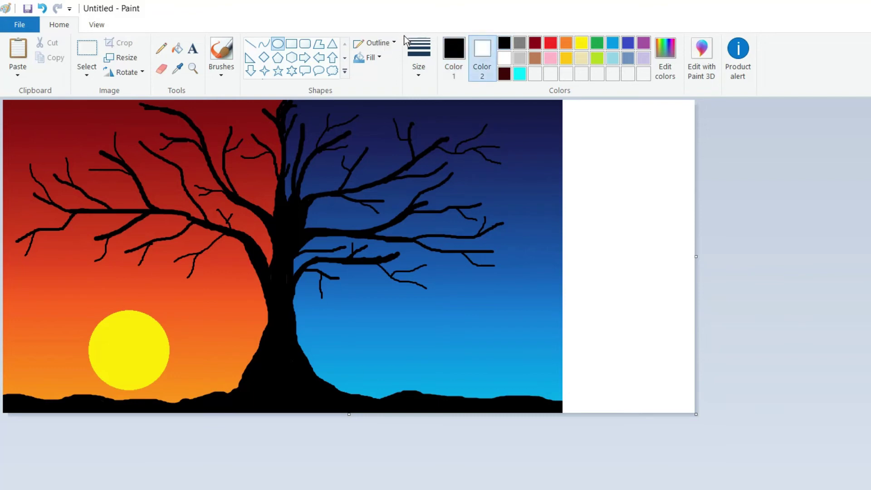
left_click(581, 43)
left_click(504, 43)
left_click(453, 56)
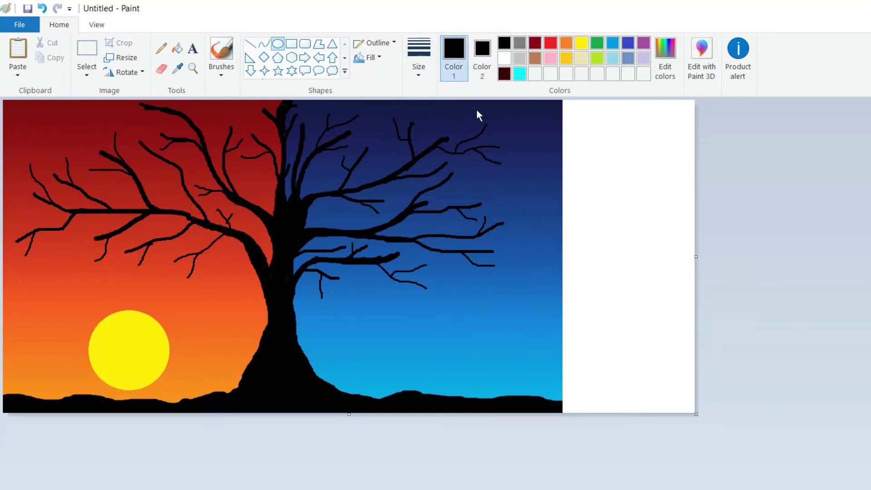
left_click(482, 57)
left_click(503, 58)
left_click(503, 43)
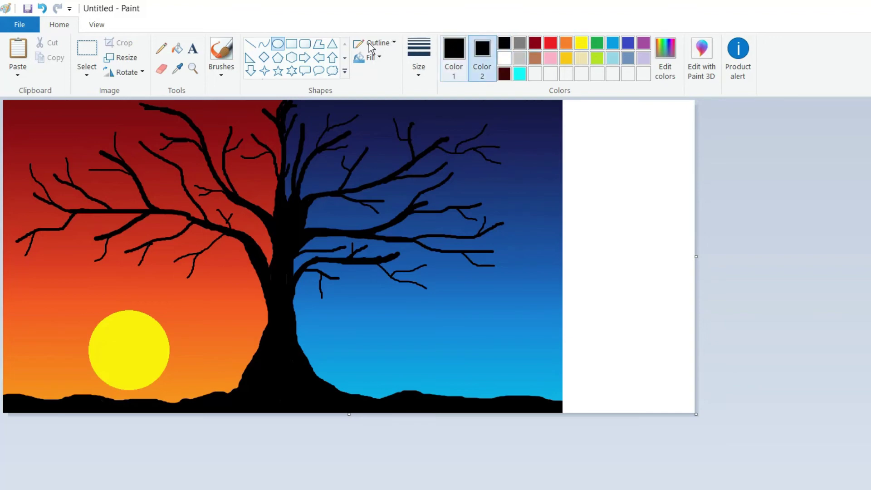
left_click(453, 57)
left_click_drag(575, 221, 680, 316)
- Cover the upper-right part of the black circle with a solid white circle so a crescent moon is left
left_click_drag(529, 232, 548, 263)
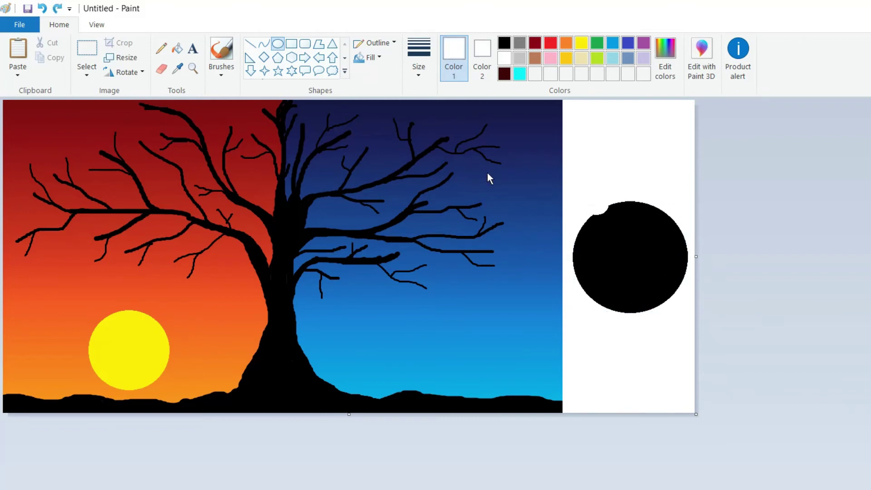
left_click_drag(487, 174, 551, 238)
left_click_drag(505, 192, 505, 194)
left_click(519, 276)
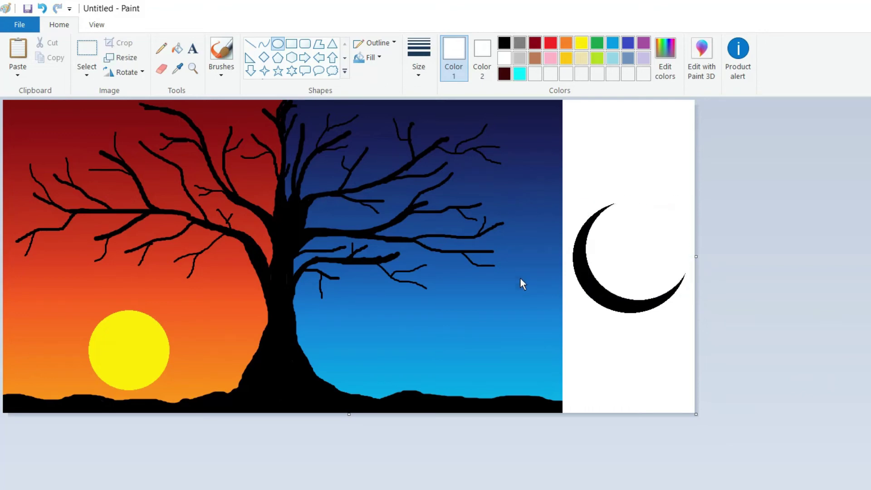
- Fill the black crescent with red
left_click(177, 48)
left_click(550, 43)
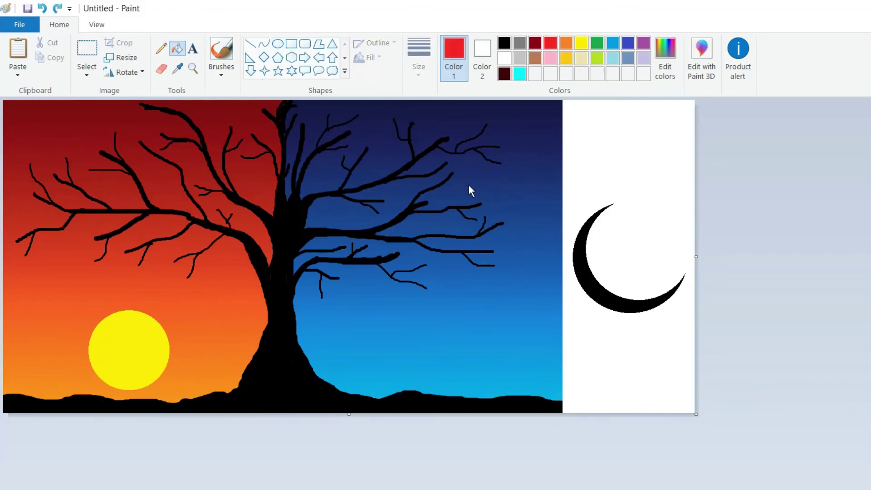
left_click(585, 230)
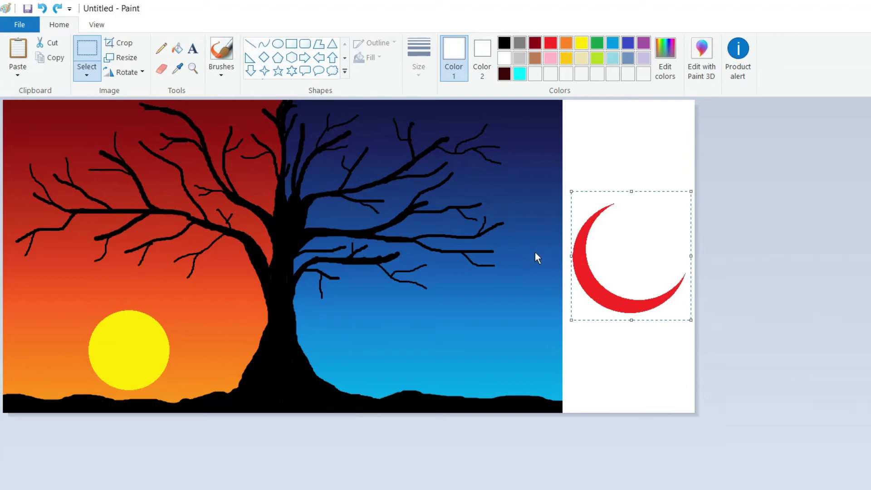
- Move the crescent onto the upper right of the night sky and fill it with white
left_click_drag(495, 221, 398, 159)
left_click(177, 48)
left_click(441, 181)
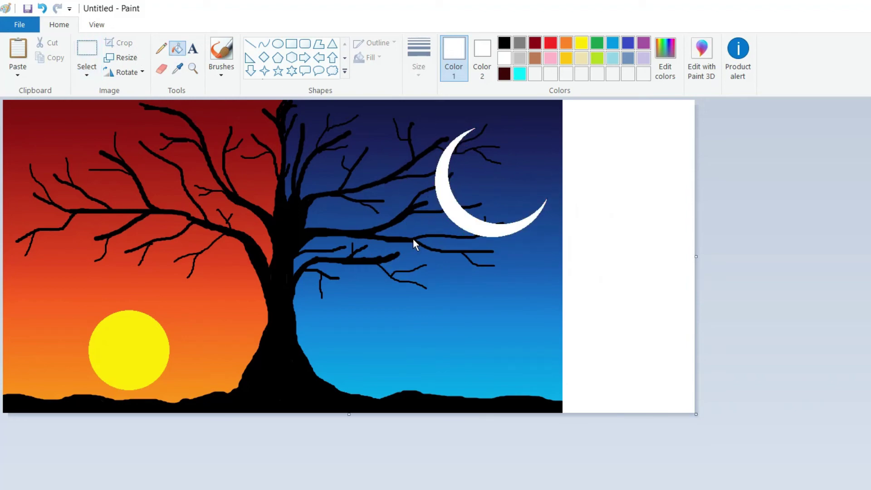
- Brush the black tree branches back in where the white crescent covers them
left_click(221, 49)
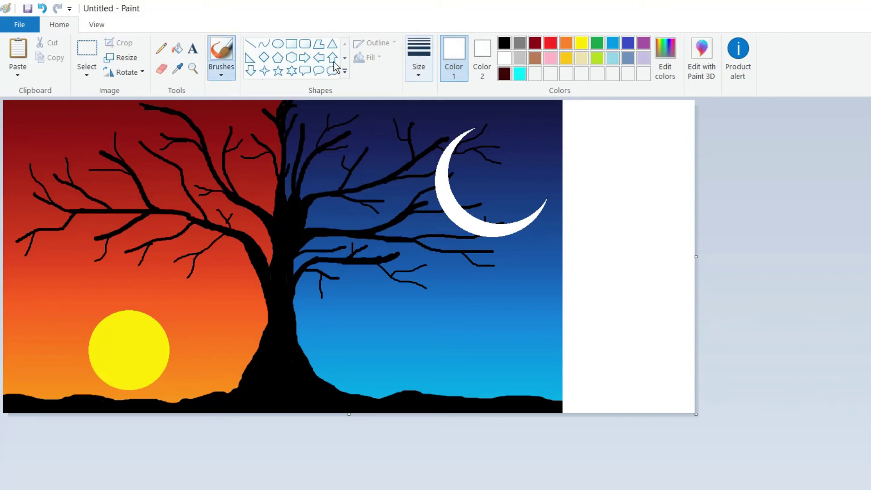
left_click(503, 45)
mouse_move(435, 189)
left_mouse_down()
mouse_move(449, 176)
mouse_move(435, 191)
mouse_move(445, 180)
mouse_move(438, 185)
mouse_move(462, 208)
left_mouse_up()
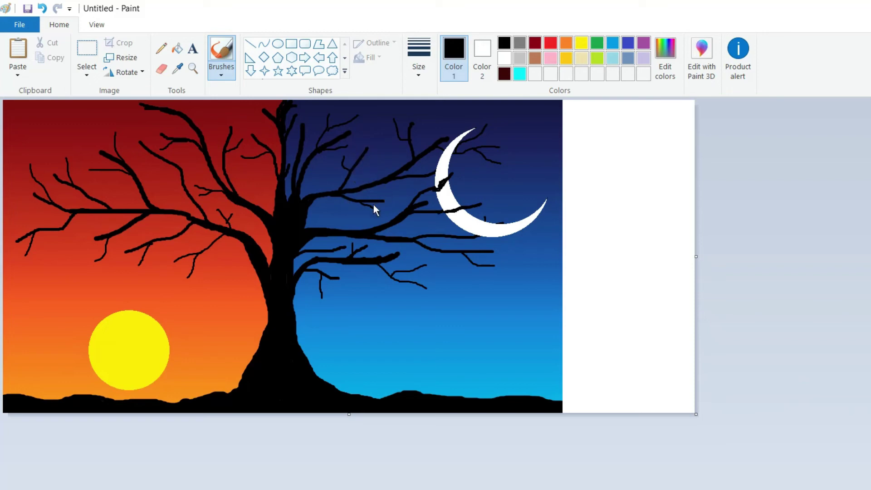
left_click_drag(485, 222, 477, 235)
left_click_drag(478, 235, 499, 223)
mouse_move(454, 142)
left_mouse_down()
mouse_move(467, 138)
mouse_move(455, 140)
left_mouse_up()
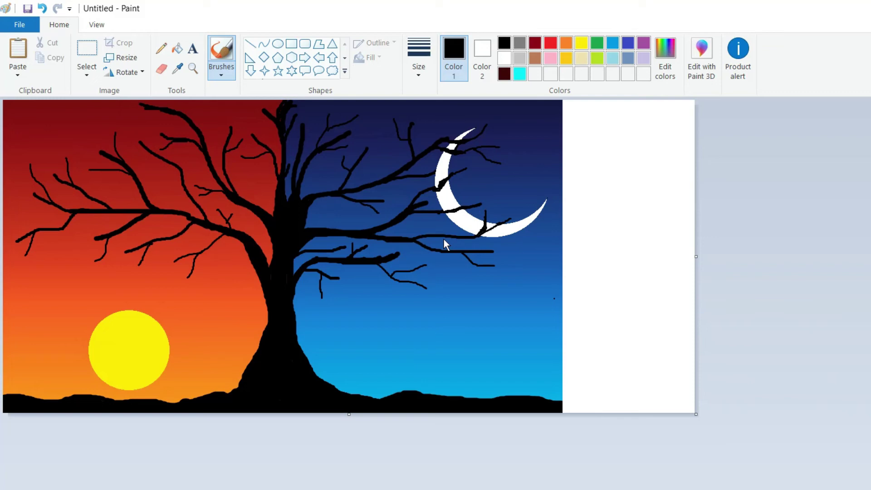
- Narrow the canvas back to the right edge of the painting, removing the blank white strip
left_click(161, 48)
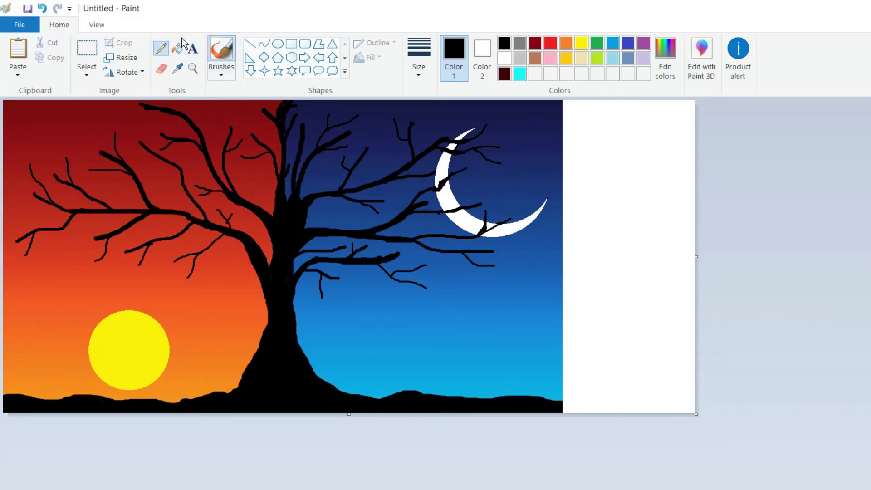
left_click(221, 49)
left_click_drag(696, 257, 565, 276)
key("ctrl+z")
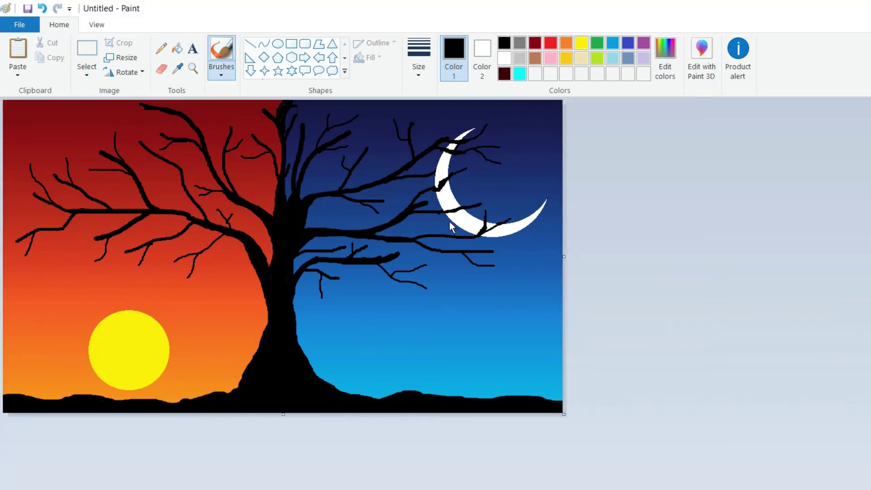
- Draw thin black grass blades with the Pencil on the ground at the far right of the night side
left_click(161, 48)
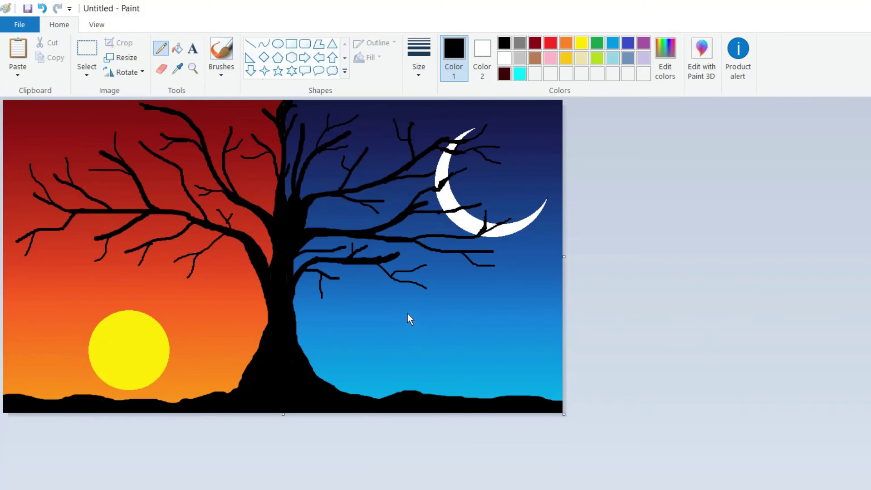
left_click(418, 59)
left_click(436, 122)
mouse_move(511, 395)
left_mouse_down()
mouse_move(530, 398)
mouse_move(524, 396)
left_mouse_up()
left_click(418, 61)
left_click(435, 100)
left_click_drag(526, 380, 529, 391)
left_click_drag(531, 384, 542, 396)
left_click_drag(537, 386, 540, 396)
left_click_drag(545, 385, 549, 398)
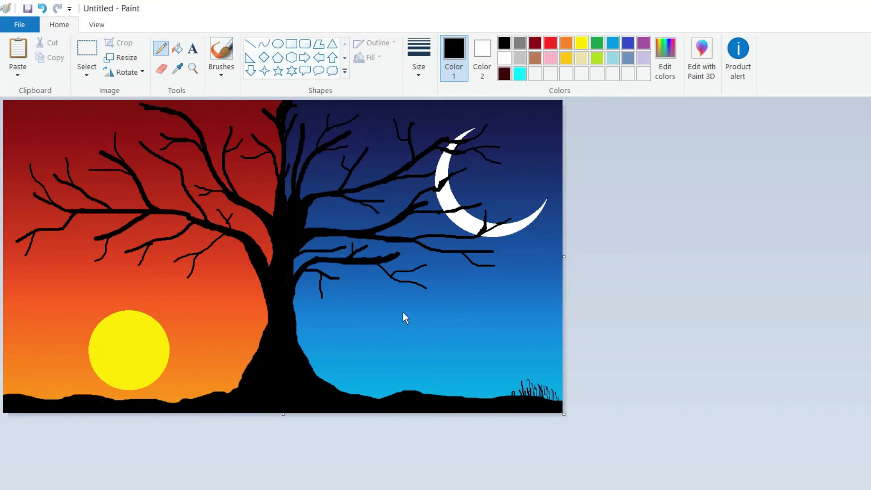
- Extend the pencil grass leftward along the ground below the crescent moon
mouse_move(503, 384)
left_mouse_down()
mouse_move(508, 396)
mouse_move(498, 395)
left_mouse_up()
left_click_drag(494, 391, 513, 390)
left_click_drag(515, 377, 508, 394)
mouse_move(486, 389)
left_mouse_down()
mouse_move(487, 398)
mouse_move(469, 398)
left_mouse_up()
left_click_drag(476, 385, 486, 398)
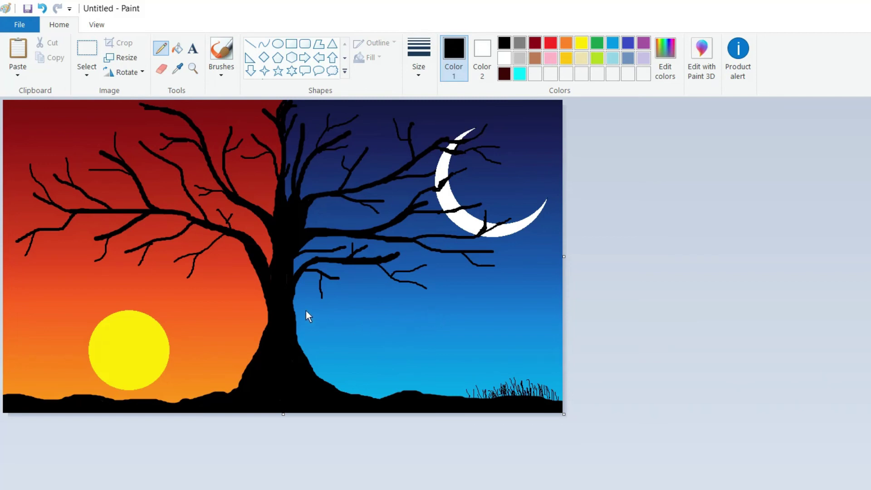
- Draw grass blades over the middle hill of the night side, joining them to the grass at the far right
left_click_drag(378, 386, 382, 395)
mouse_move(384, 383)
left_mouse_down()
mouse_move(387, 396)
mouse_move(421, 389)
left_mouse_up()
mouse_move(417, 380)
left_mouse_down()
mouse_move(416, 391)
mouse_move(426, 393)
left_mouse_up()
mouse_move(427, 385)
left_mouse_down()
mouse_move(430, 394)
mouse_move(450, 394)
left_mouse_up()
left_click_drag(453, 383, 461, 395)
left_click_drag(462, 384, 469, 397)
mouse_move(470, 387)
left_mouse_down()
mouse_move(476, 398)
mouse_move(489, 394)
left_mouse_up()
left_click_drag(499, 382, 503, 393)
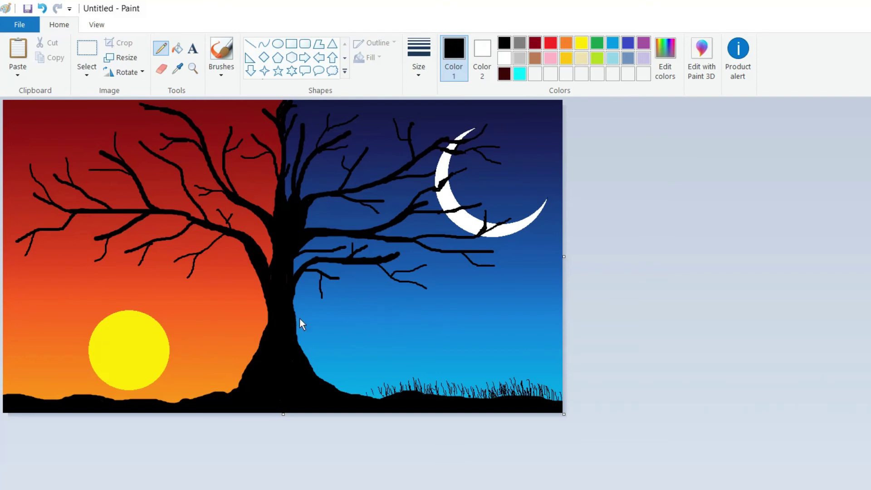
- Continue the grass from the middle hill of the night side towards the tree trunk
mouse_move(362, 387)
left_mouse_down()
mouse_move(374, 397)
mouse_move(368, 390)
left_mouse_up()
left_click_drag(368, 381, 366, 395)
left_click_drag(356, 379, 355, 394)
mouse_move(355, 379)
left_mouse_down()
mouse_move(357, 394)
mouse_move(386, 398)
left_mouse_up()
- Draw black grass blades on the ground at the far left of the sunset side, up to near the sun
left_click_drag(8, 383, 7, 393)
left_click_drag(9, 383, 12, 393)
mouse_move(15, 381)
left_mouse_down()
mouse_move(15, 394)
mouse_move(26, 395)
left_mouse_up()
left_click_drag(19, 385, 41, 399)
left_click_drag(33, 389, 48, 399)
mouse_move(42, 387)
left_mouse_down()
mouse_move(44, 399)
mouse_move(65, 394)
left_mouse_up()
left_click_drag(59, 389, 57, 399)
mouse_move(56, 389)
left_mouse_down()
mouse_move(61, 398)
mouse_move(38, 397)
mouse_move(54, 397)
left_mouse_up()
- Draw grass from the trunk's left base to the sun, and add blades along the trunk's right base
left_click_drag(216, 383, 223, 392)
left_click_drag(221, 381, 225, 392)
left_click_drag(228, 379, 230, 391)
mouse_move(229, 382)
left_mouse_down()
mouse_move(232, 389)
mouse_move(206, 394)
left_mouse_up()
mouse_move(214, 384)
left_mouse_down()
mouse_move(216, 393)
mouse_move(199, 396)
left_mouse_up()
left_click_drag(192, 386, 192, 394)
left_click_drag(187, 389, 168, 401)
left_click_drag(169, 394, 171, 402)
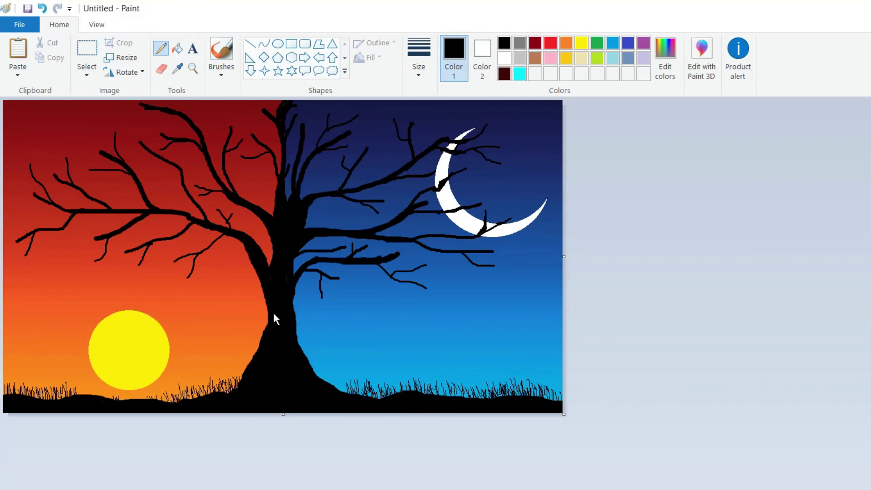
left_click_drag(341, 387, 349, 393)
left_click_drag(337, 388, 323, 371)
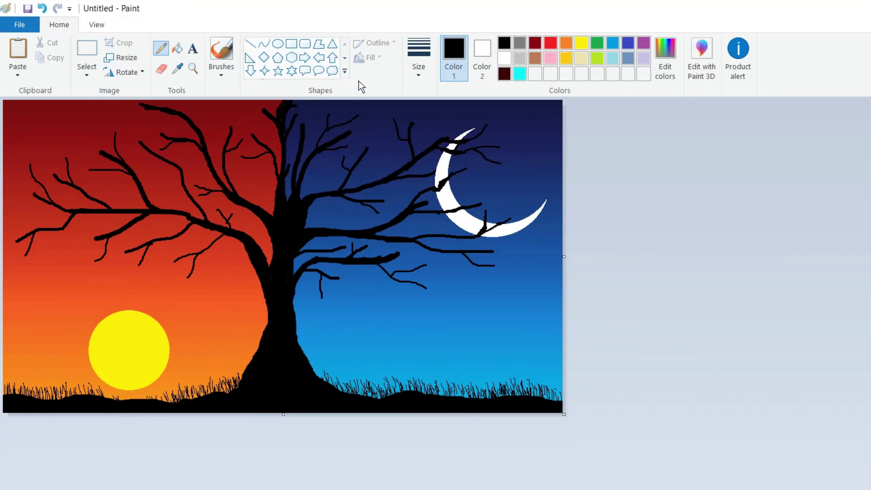
- Dot small white stars across the night sky with the brush, removing the stray dot from the sunset sky
left_click(503, 57)
left_click(356, 224)
left_click(221, 49)
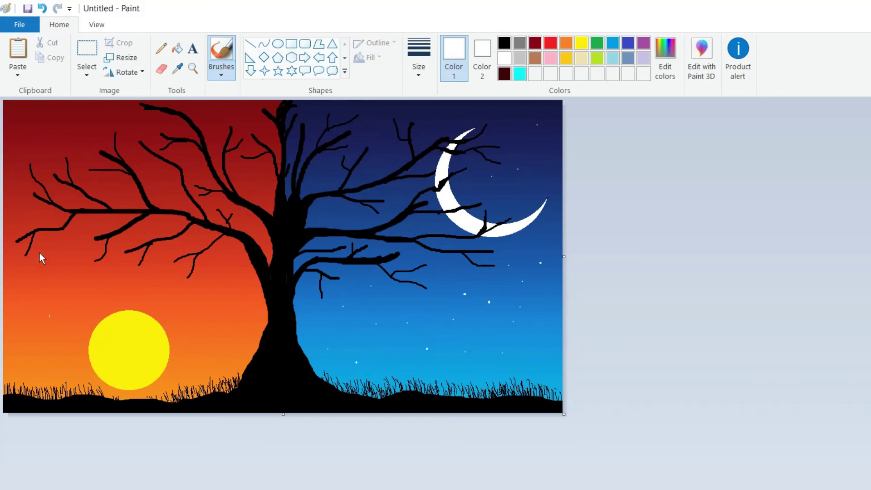
left_click(42, 9)
key("ctrl+y")
- Add small white-filled four-point stars across the night sky and near the top of the red sky
left_click(264, 71)
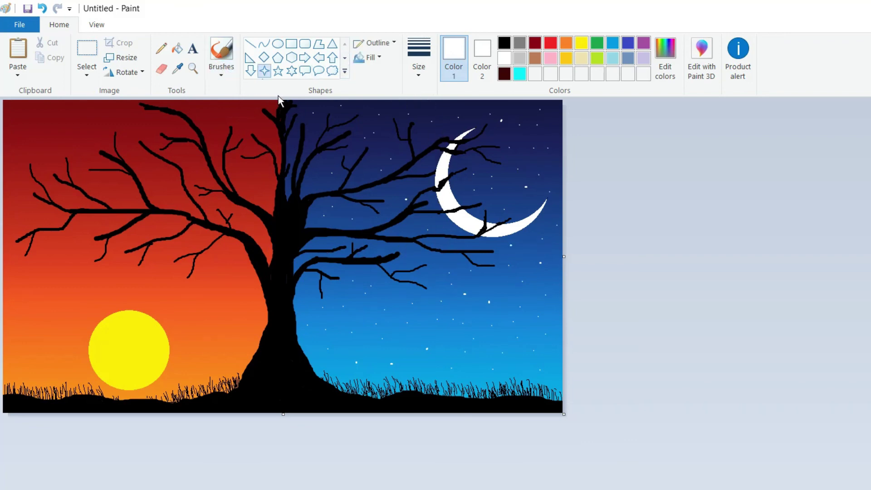
left_click_drag(363, 111, 369, 117)
left_click(320, 110)
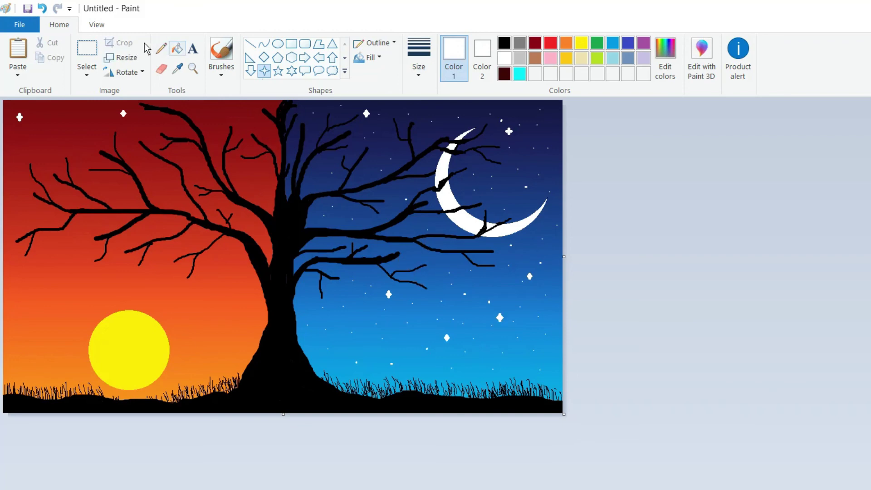
- Paint small black bird silhouettes with the brush in the sunset sky above the sun
left_click(221, 50)
left_click(503, 43)
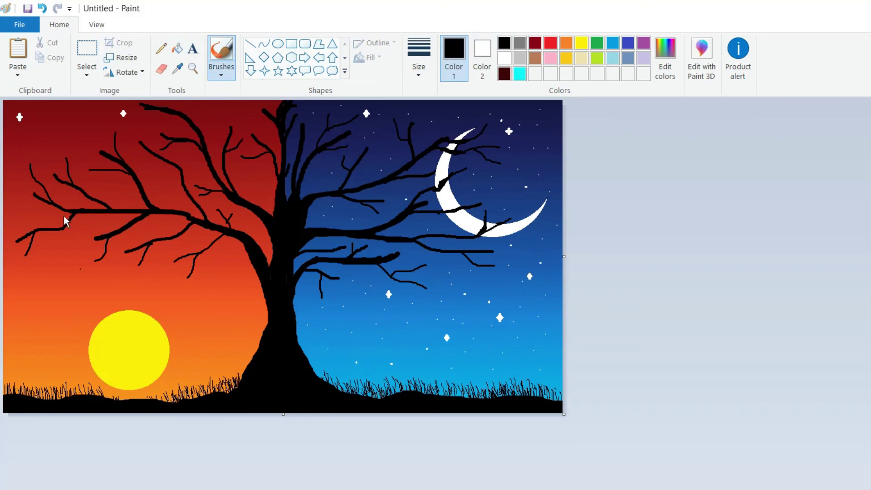
left_click_drag(40, 281, 51, 275)
left_click_drag(56, 233, 91, 225)
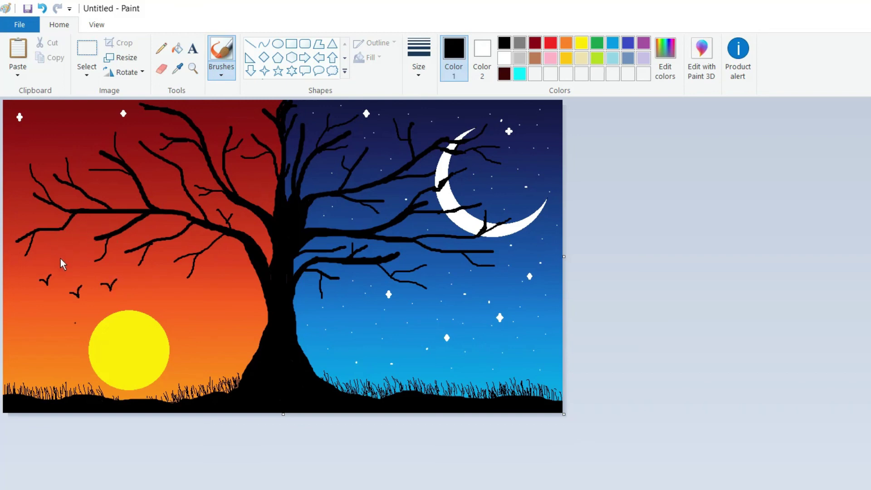